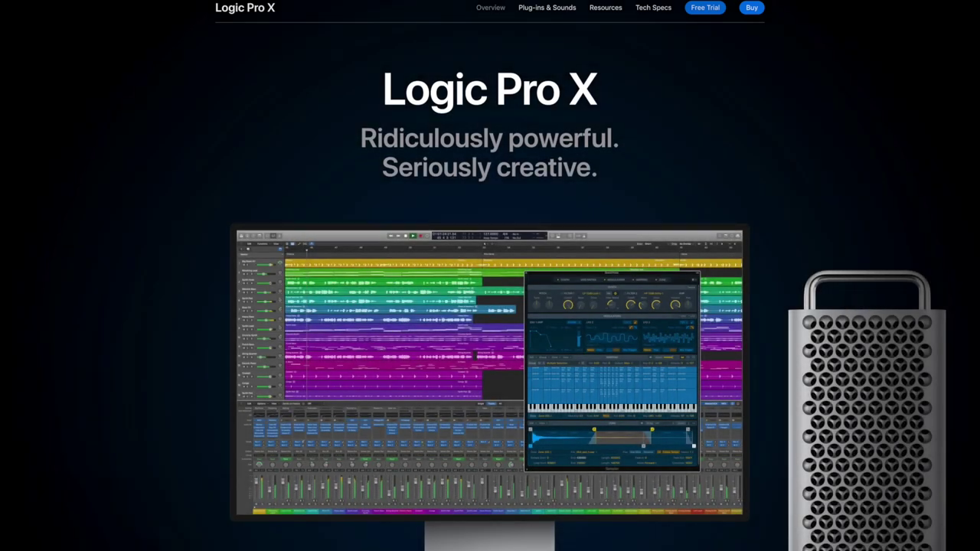
Scroll down Apple's Logic Pro X page past the hero image to the PCWorld article.
{"action": "scroll", "coordinate": [490, 275], "scroll_direction": "down", "scroll_amount": 3}
{"action": "scroll", "coordinate": [490, 275], "scroll_direction": "down", "scroll_amount": 5}
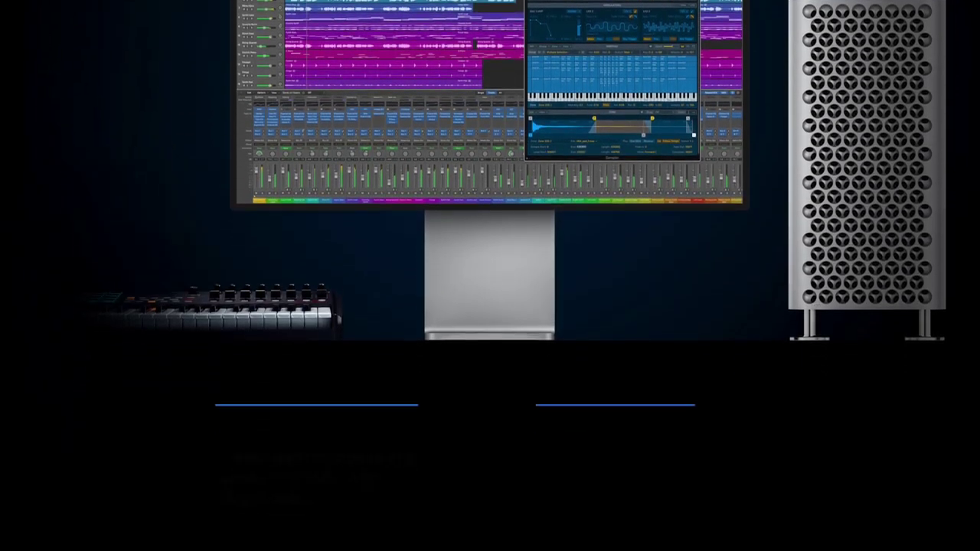
{"action": "scroll", "coordinate": [490, 275], "scroll_direction": "down", "scroll_amount": 3}
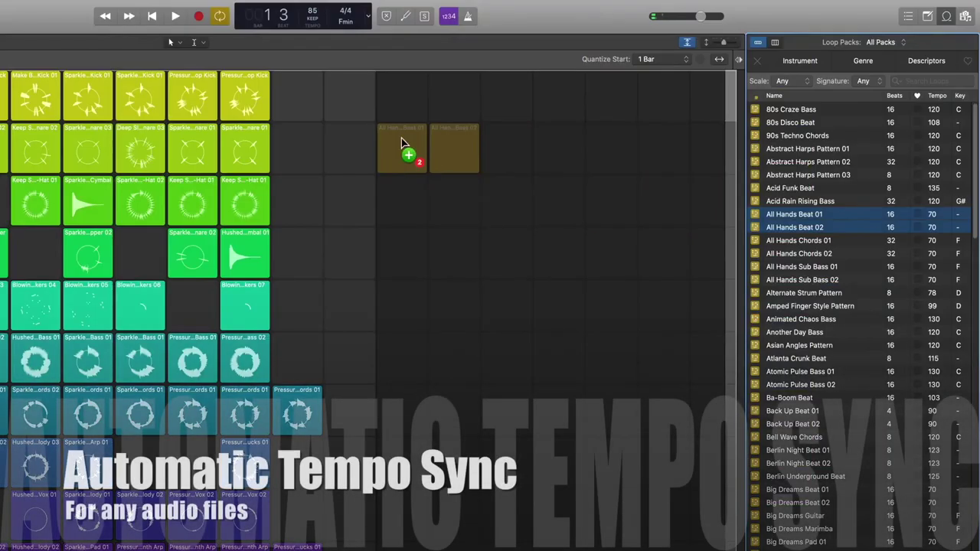
Drop the All Hands Beat loops and an outside drum loop into empty Live Loops cells, playing them in tempo.
{"action": "left_click_drag", "start_coordinate": [401, 142], "coordinate": [368, 114]}
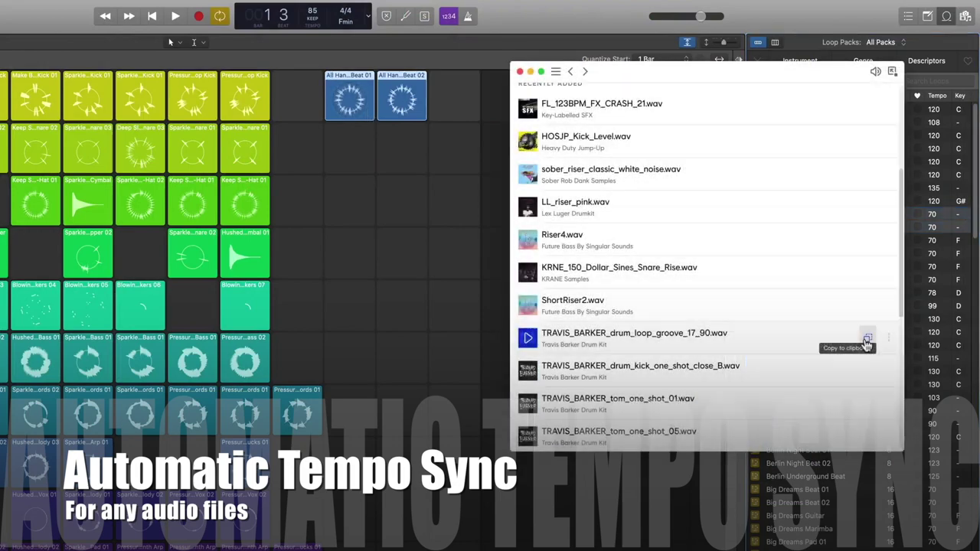
{"action": "left_click_drag", "start_coordinate": [867, 337], "coordinate": [349, 144]}
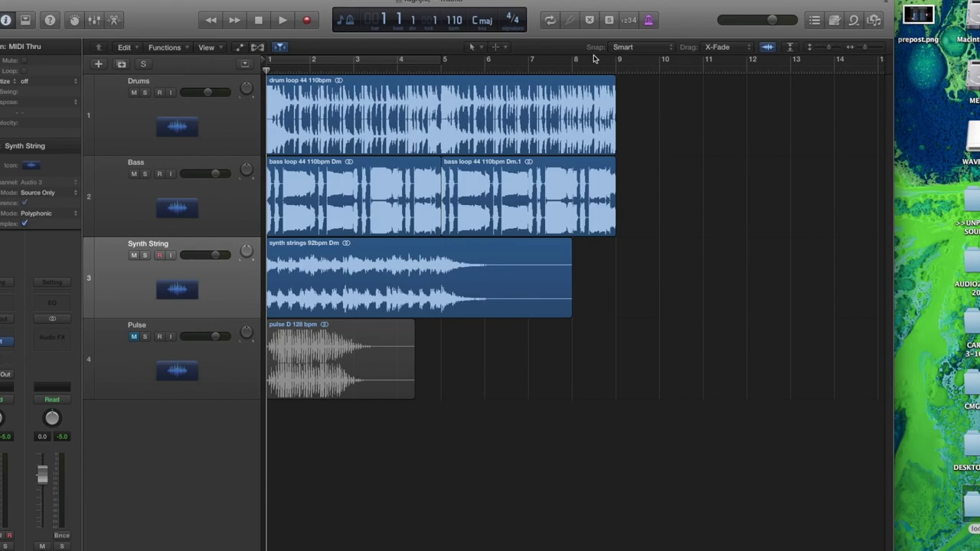
{"action": "key", "text": "space"}
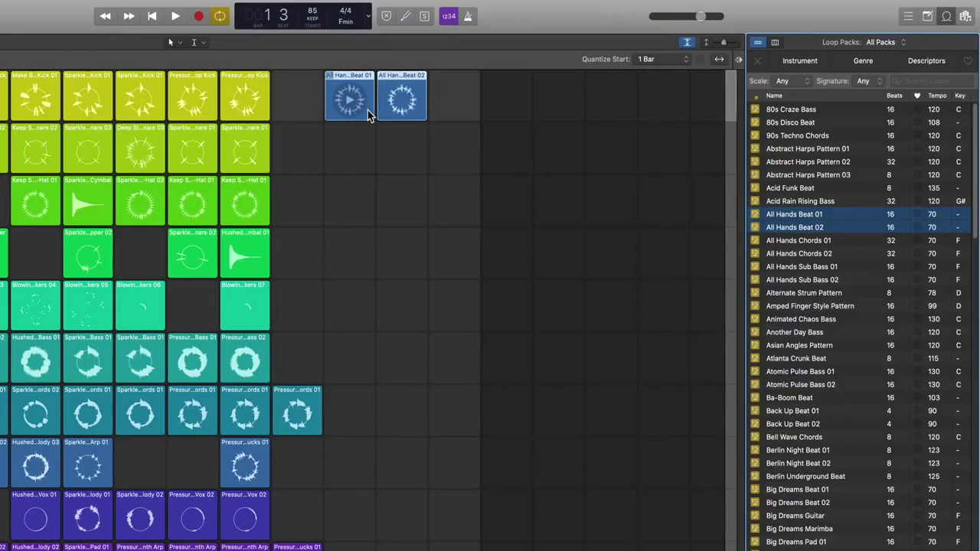
{"action": "left_click_drag", "start_coordinate": [864, 340], "coordinate": [350, 144]}
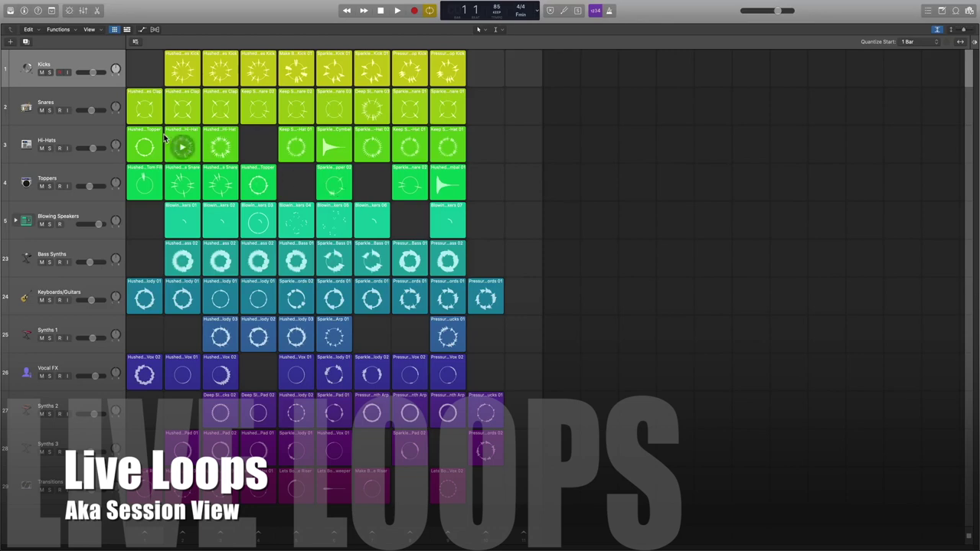
Toggle from the Live Loops grid to the linear Tracks view and back, then add a library loop.
{"action": "left_click", "coordinate": [126, 29]}
{"action": "left_click", "coordinate": [126, 29]}
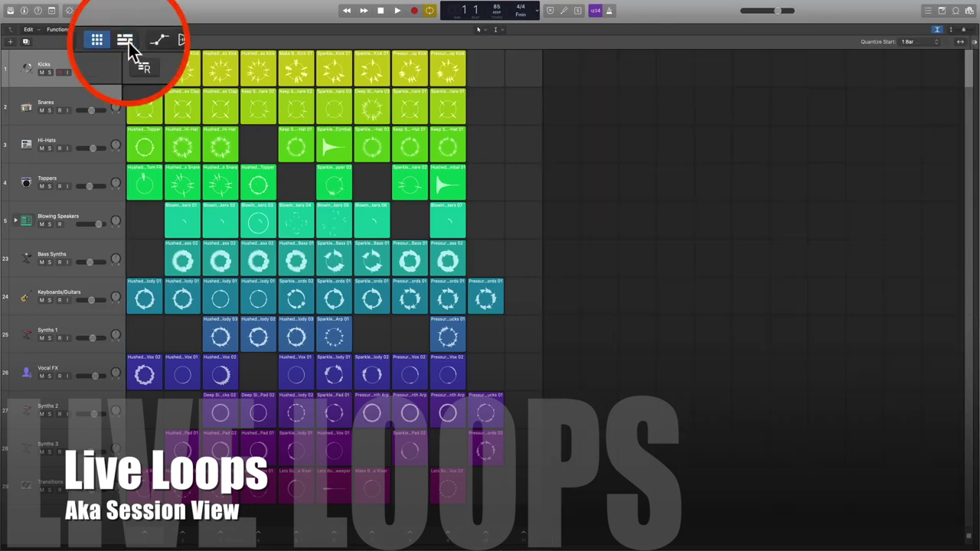
{"action": "left_click", "coordinate": [129, 42]}
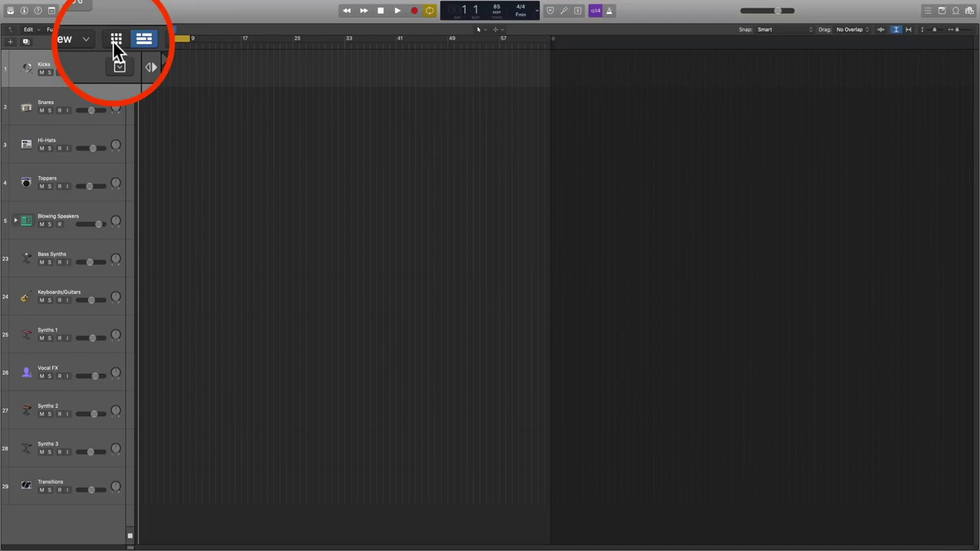
{"action": "left_click", "coordinate": [115, 39]}
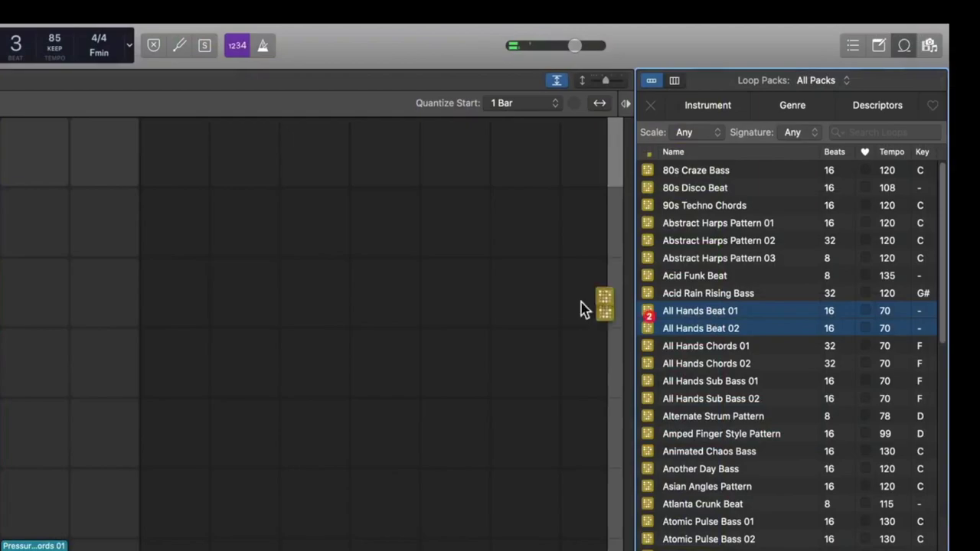
{"action": "left_click_drag", "start_coordinate": [586, 306], "coordinate": [131, 186]}
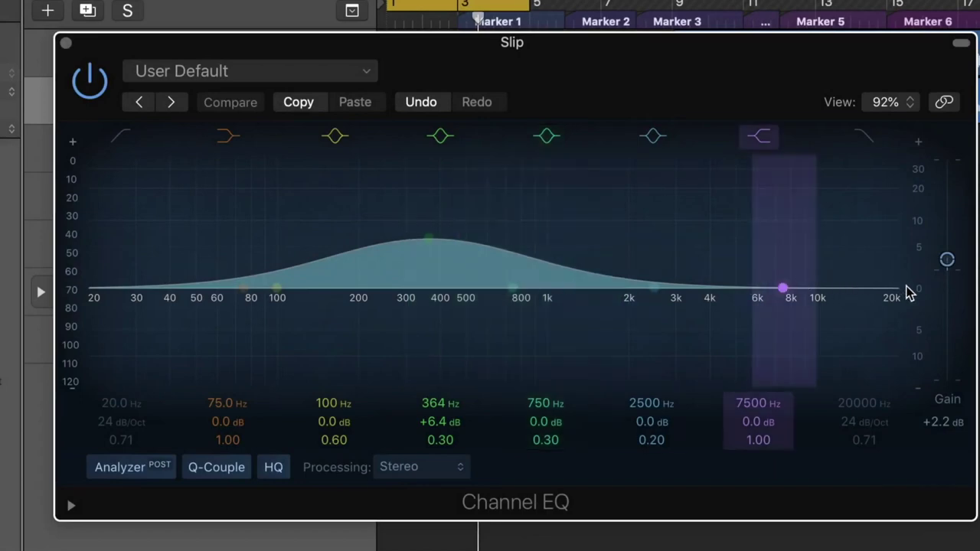
Set the Channel EQ's output gain to +2.2 dB.
{"action": "left_click_drag", "start_coordinate": [918, 296], "coordinate": [903, 341]}
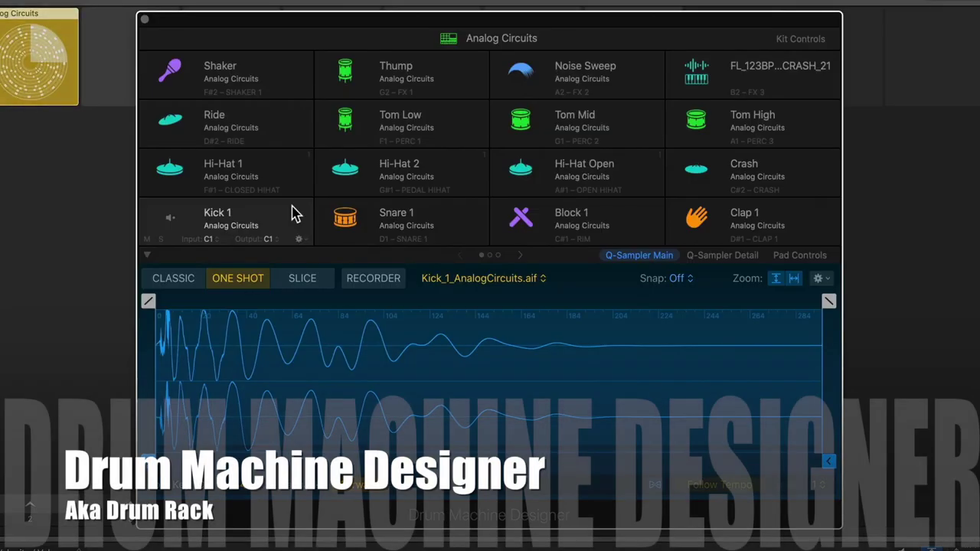
Make the Kick 1 pad learn its trigger note, then select the gatti 808, kick, perc snare and shaker pads.
{"action": "left_click", "coordinate": [219, 243]}
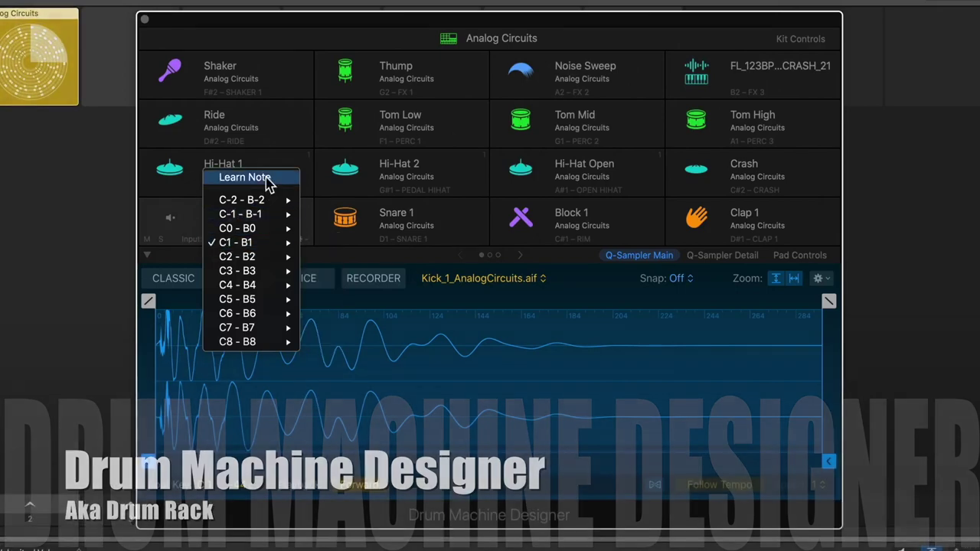
{"action": "left_click", "coordinate": [264, 182]}
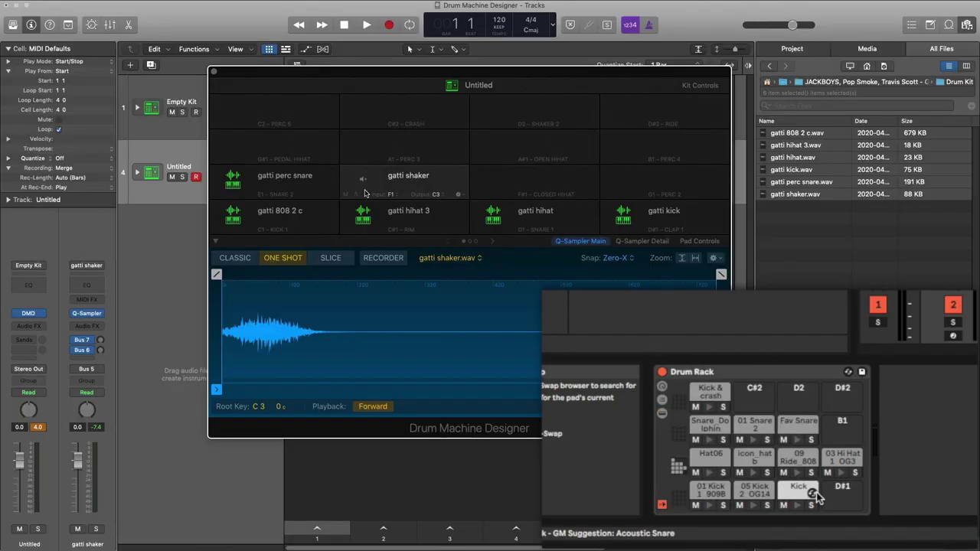
{"action": "left_click", "coordinate": [333, 221]}
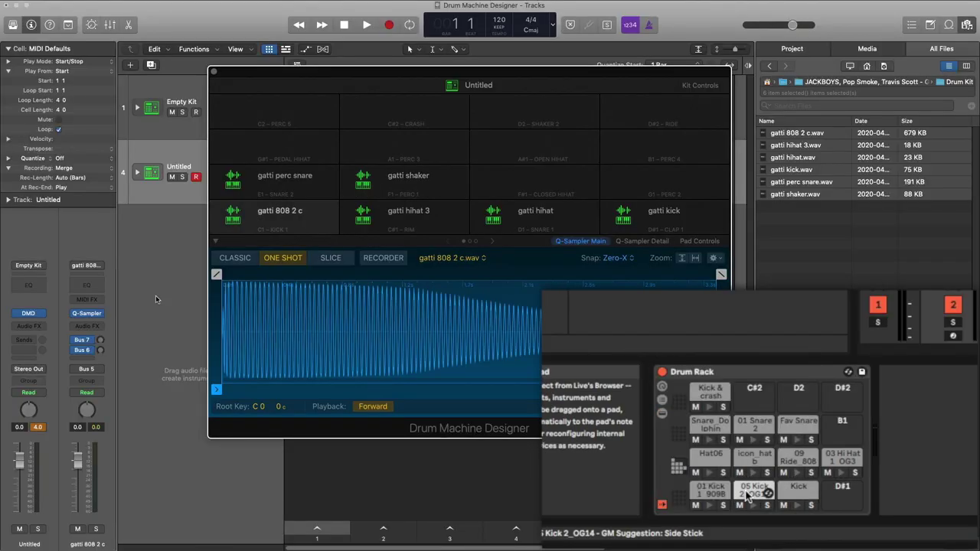
{"action": "left_click", "coordinate": [674, 222]}
{"action": "left_click", "coordinate": [276, 184]}
{"action": "left_click", "coordinate": [365, 187]}
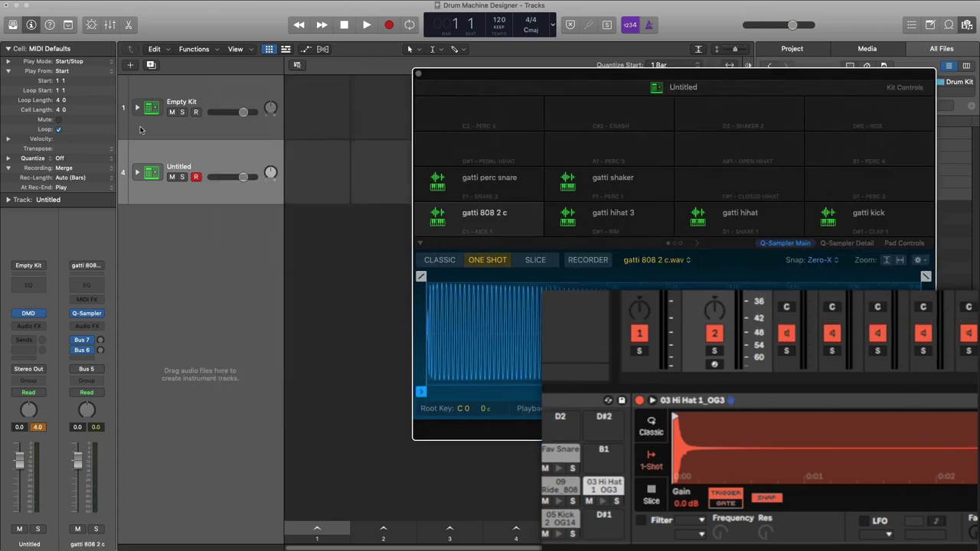
Expand the kit's track stack and load Quick Sampler onto the new empty pad.
{"action": "left_click", "coordinate": [137, 173]}
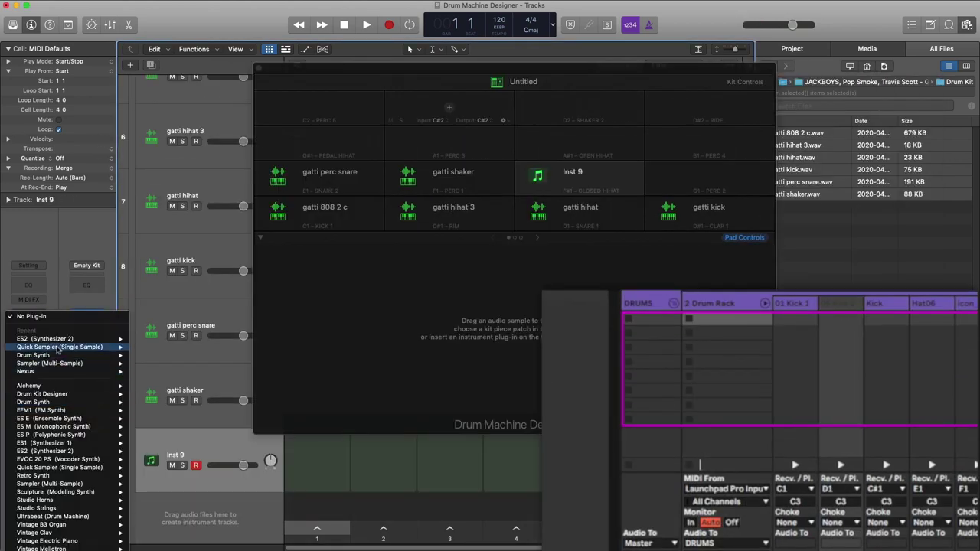
{"action": "left_click", "coordinate": [50, 360]}
{"action": "left_click", "coordinate": [758, 332]}
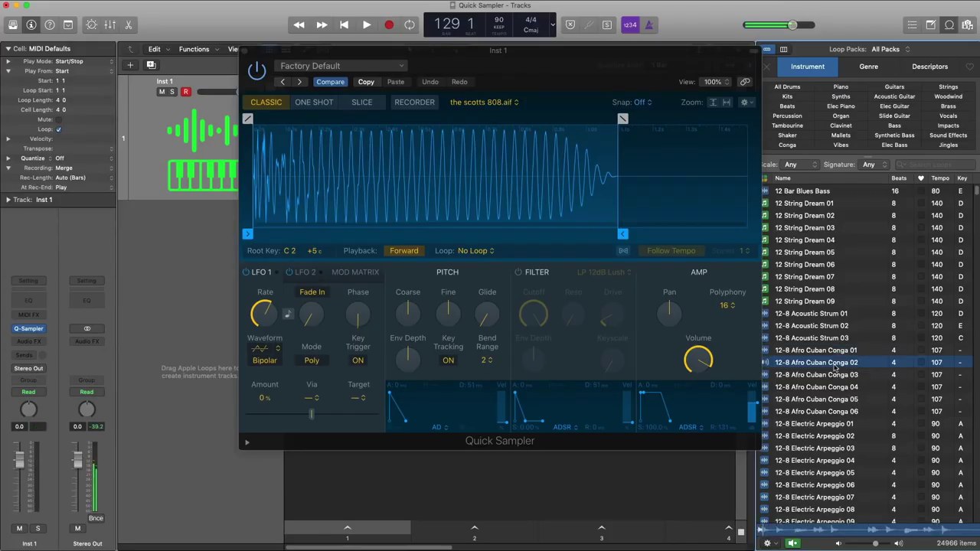
Load the 12-8 Afro Cuban Conga 02 loop into Quick Sampler and close the loop library.
{"action": "left_click_drag", "start_coordinate": [807, 366], "coordinate": [536, 173]}
{"action": "left_click", "coordinate": [949, 29]}
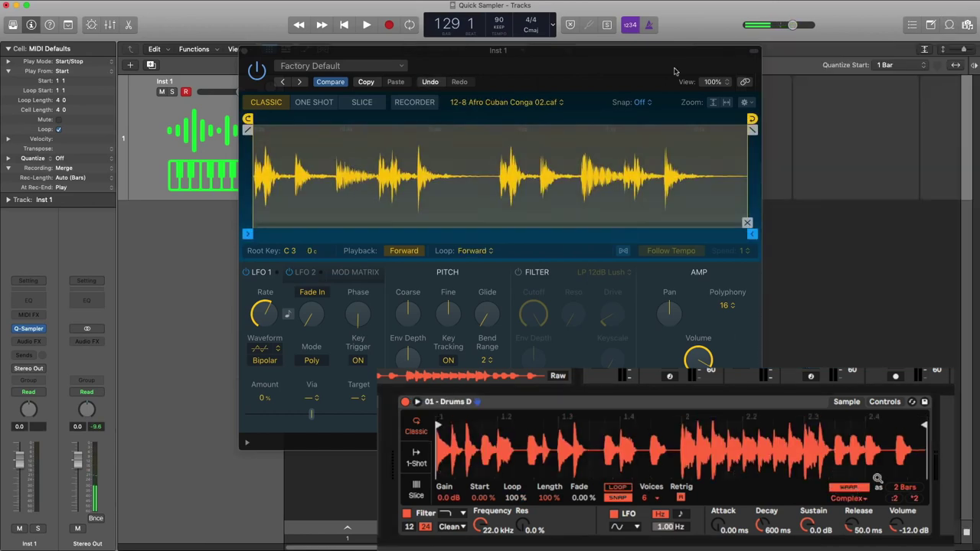
{"action": "left_click_drag", "start_coordinate": [664, 51], "coordinate": [649, 60]}
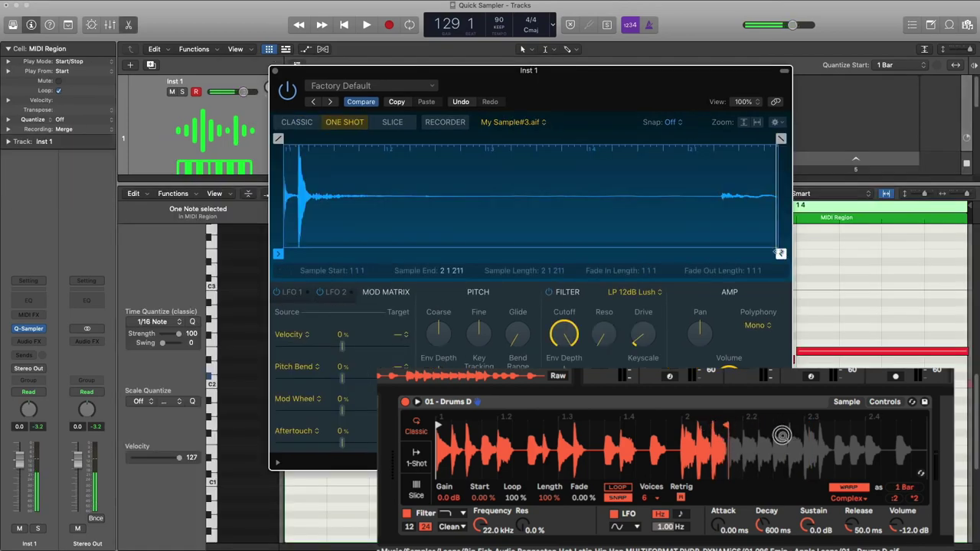
{"action": "left_click_drag", "start_coordinate": [777, 241], "coordinate": [403, 241]}
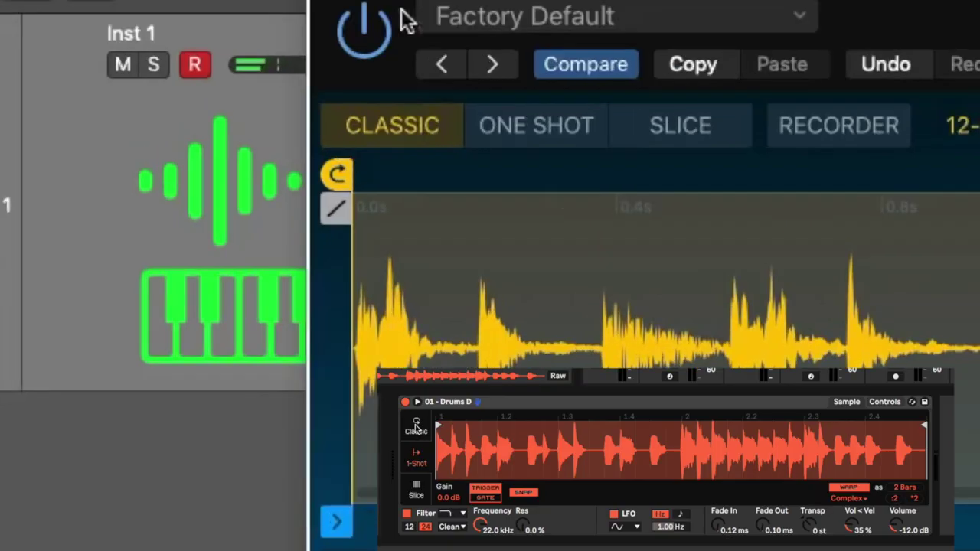
Switch Quick Sampler to Slice mode with the slicing method set to Transient.
{"action": "left_click", "coordinate": [550, 135]}
{"action": "left_click", "coordinate": [556, 140]}
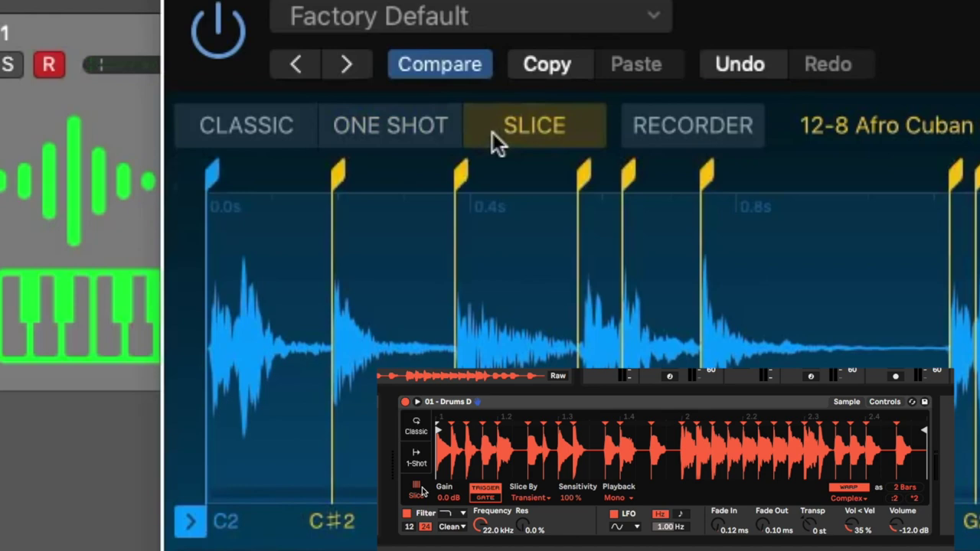
{"action": "left_click", "coordinate": [271, 261]}
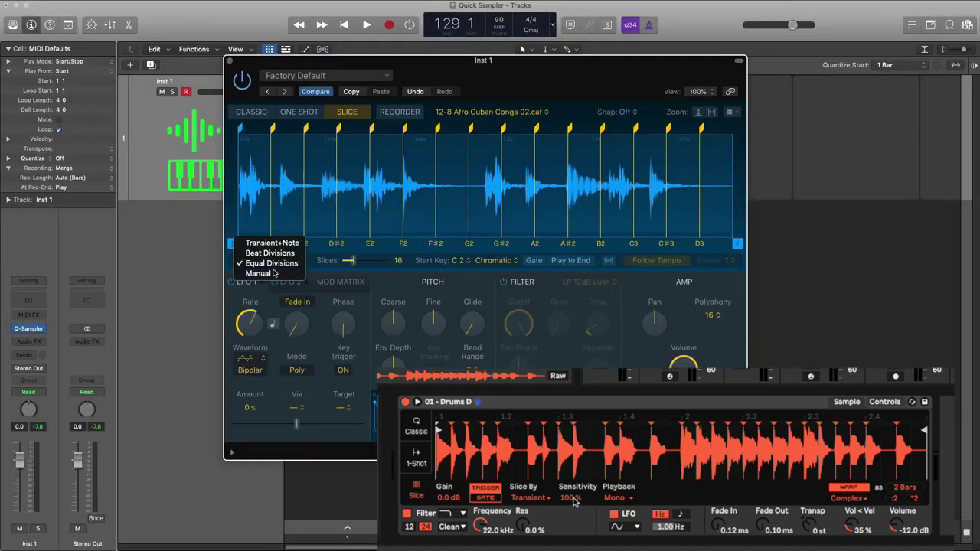
{"action": "left_click", "coordinate": [274, 267]}
{"action": "left_click", "coordinate": [277, 232]}
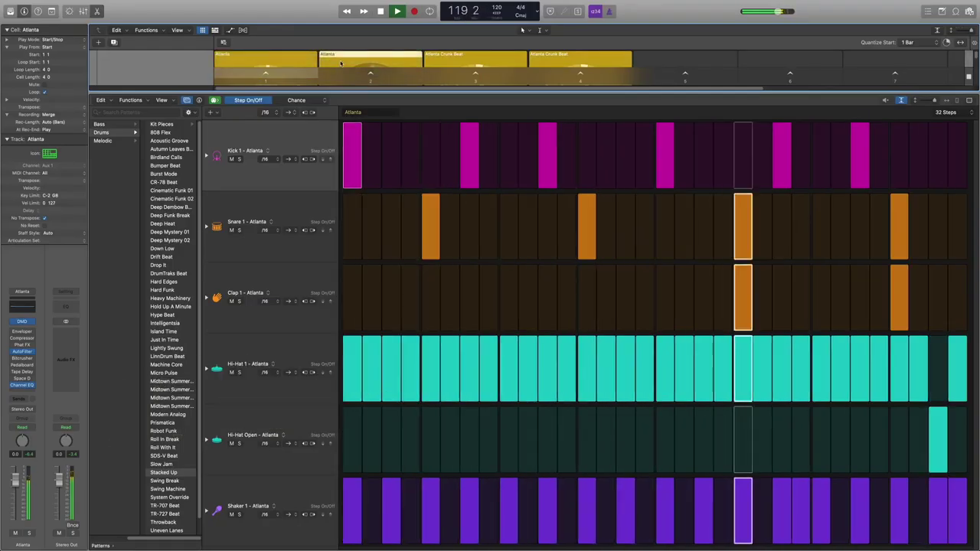
Open the Atlanta cell's pattern in the Step Sequencer and show the Drums pattern presets.
{"action": "left_click", "coordinate": [433, 67]}
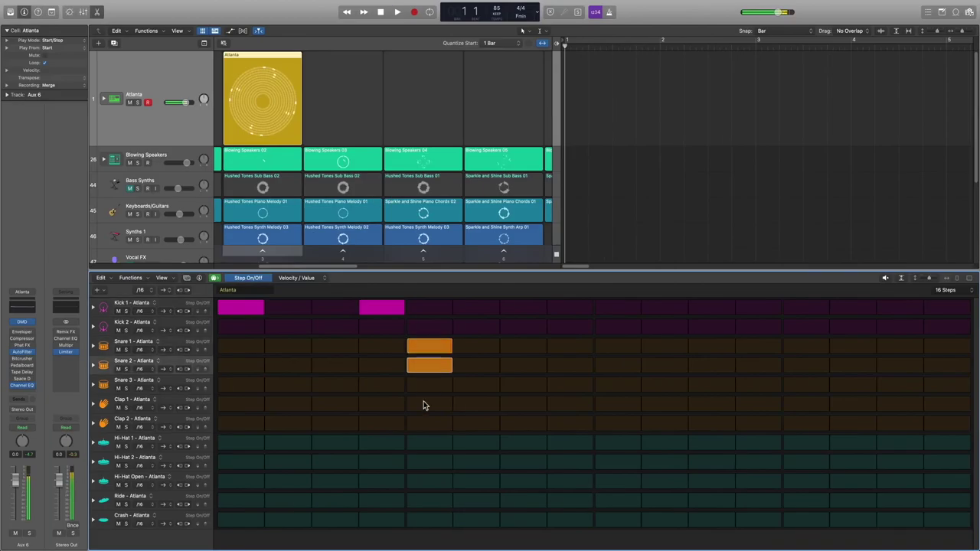
{"action": "left_click", "coordinate": [263, 104]}
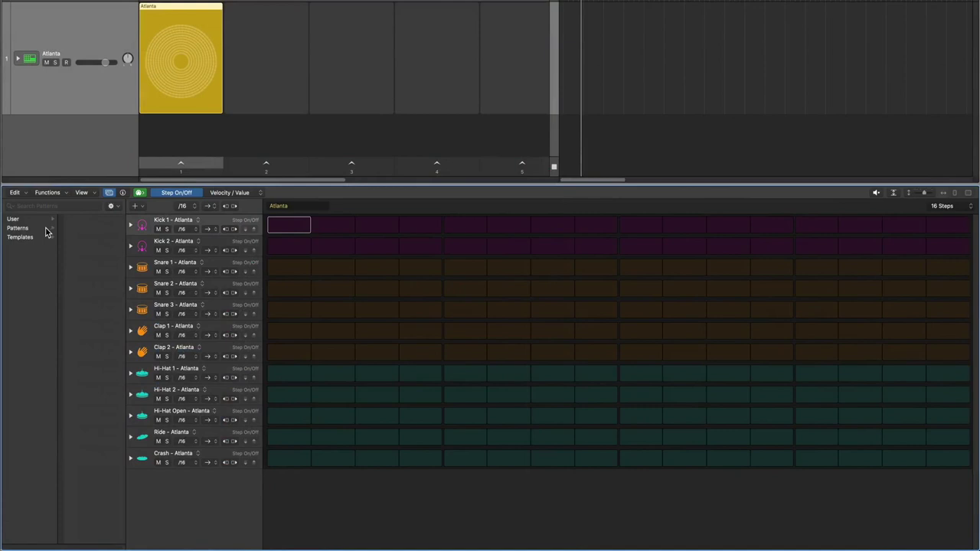
{"action": "left_click", "coordinate": [46, 228]}
{"action": "scroll", "coordinate": [94, 261], "scroll_direction": "down", "scroll_amount": 5}
Load the Drop It, Hard Funk, Just In Time, Midtown and Stacked Up drum patterns in turn.
{"action": "left_click", "coordinate": [96, 230]}
{"action": "left_click", "coordinate": [91, 259]}
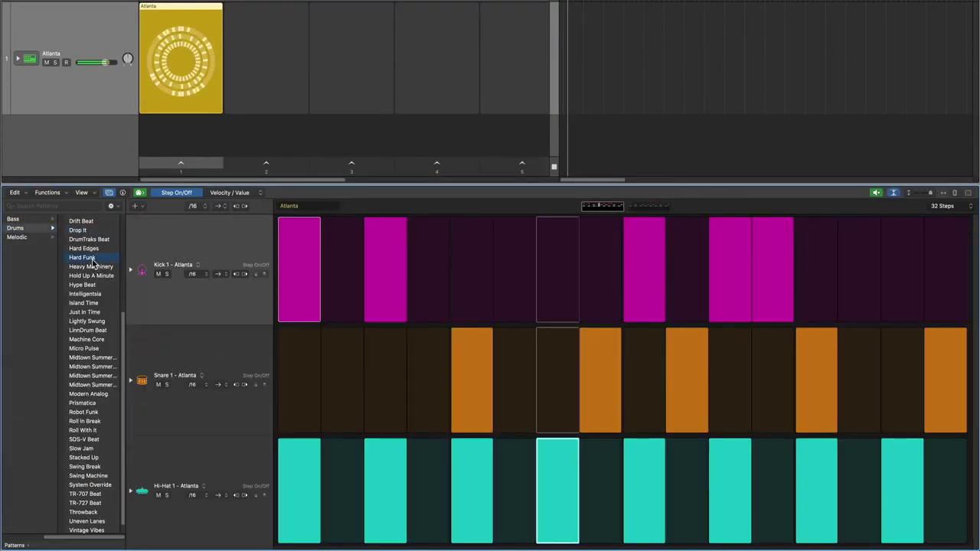
{"action": "left_click", "coordinate": [85, 312]}
{"action": "left_click", "coordinate": [92, 357]}
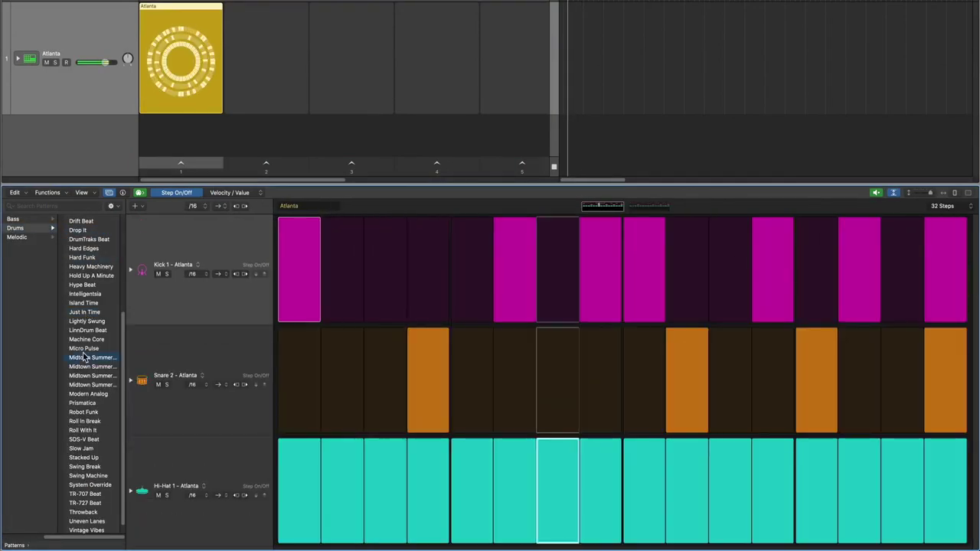
{"action": "left_click", "coordinate": [93, 458]}
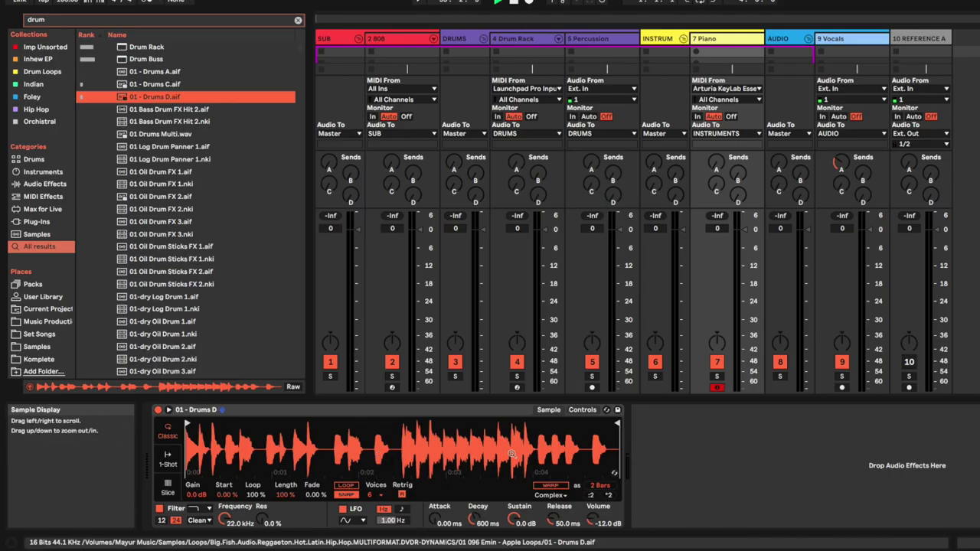
Warp 01 - Drums D to the set tempo and set Simpler to 1-Shot playback.
{"action": "left_click", "coordinate": [556, 485]}
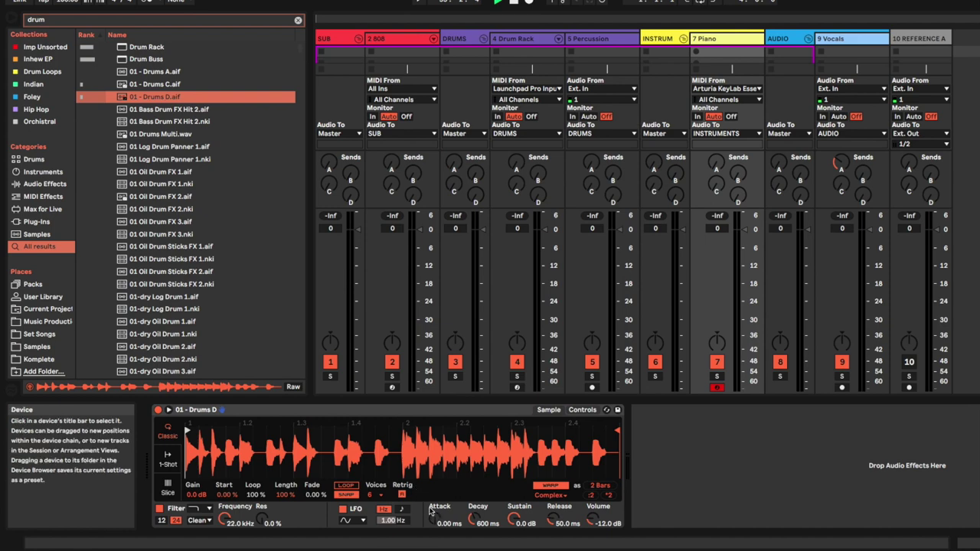
{"action": "left_click", "coordinate": [168, 459]}
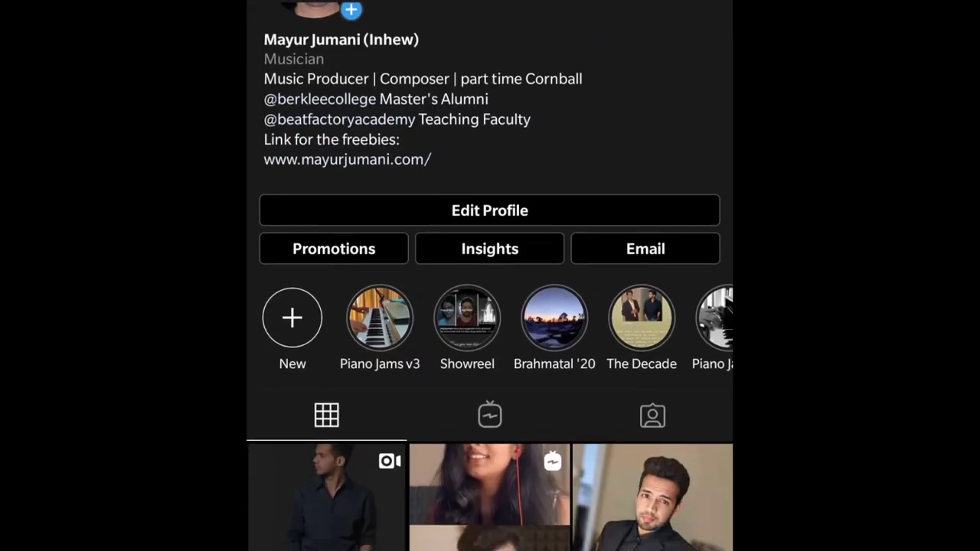
{"action": "scroll", "coordinate": [490, 307], "scroll_direction": "down", "scroll_amount": 10}
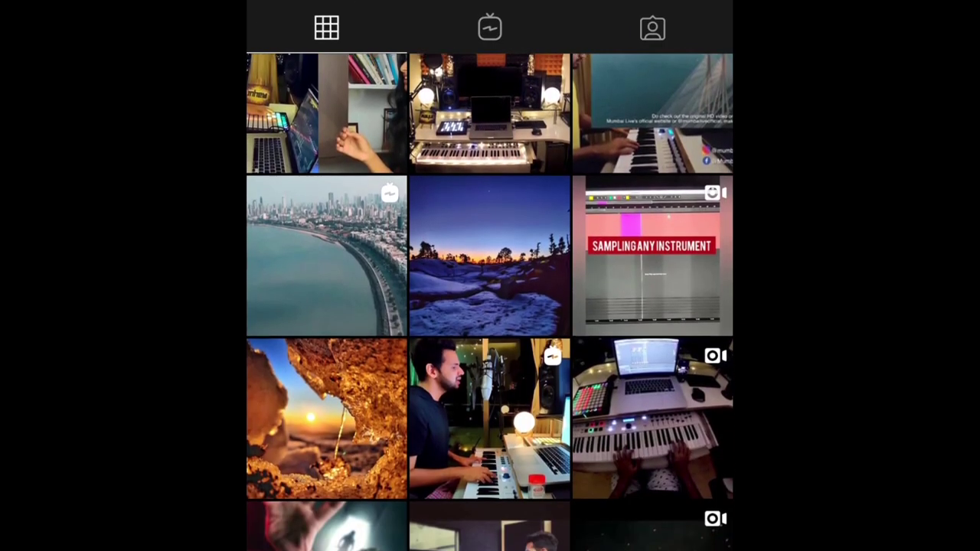